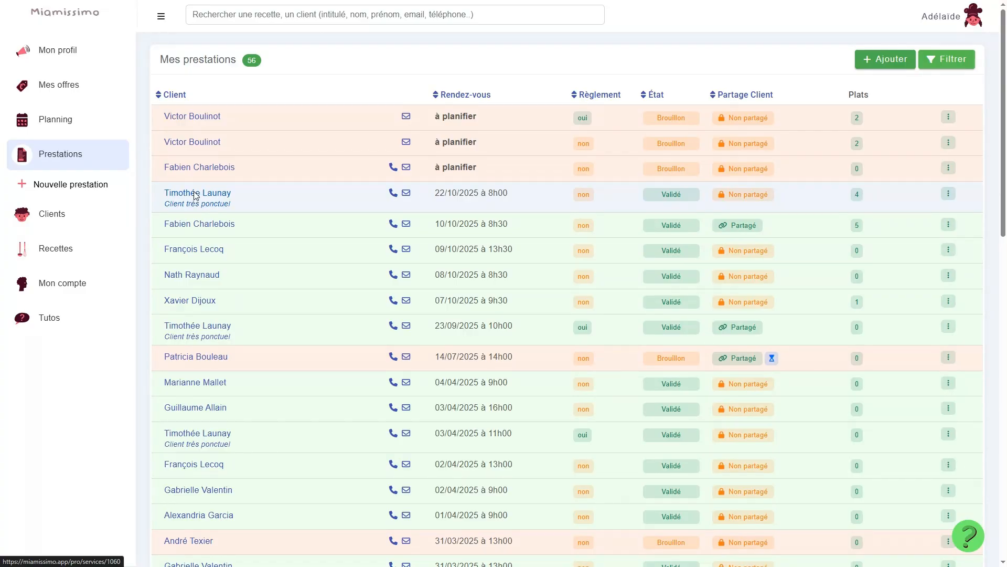
# Open the service scheduled for 22/10/2025 at 8h00 and review its offer, shopping option, dish count and introduction fields
pyautogui.click(196, 195)
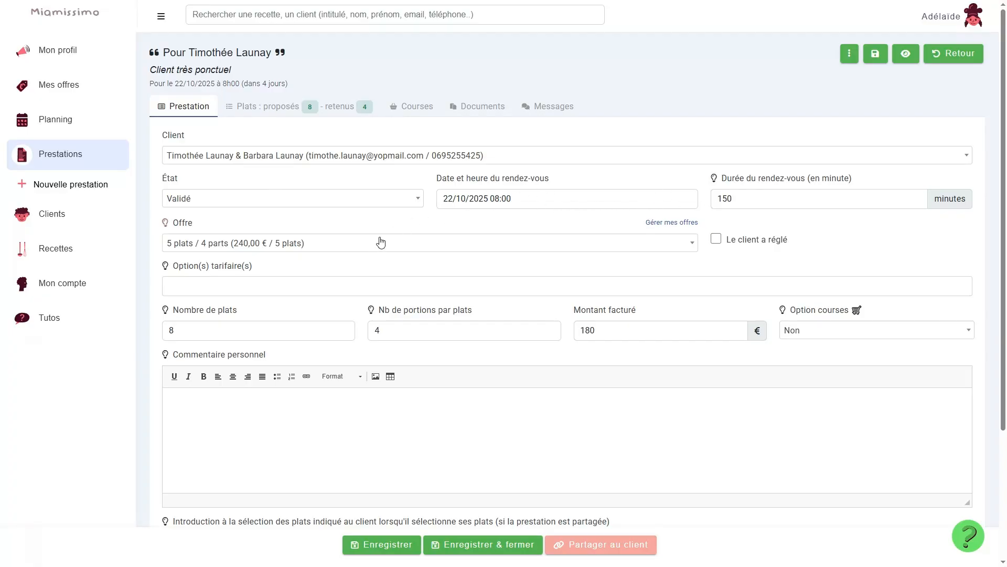
pyautogui.click(367, 247)
pyautogui.click(367, 247)
pyautogui.click(794, 332)
pyautogui.click(793, 337)
pyautogui.moveTo(166, 315)
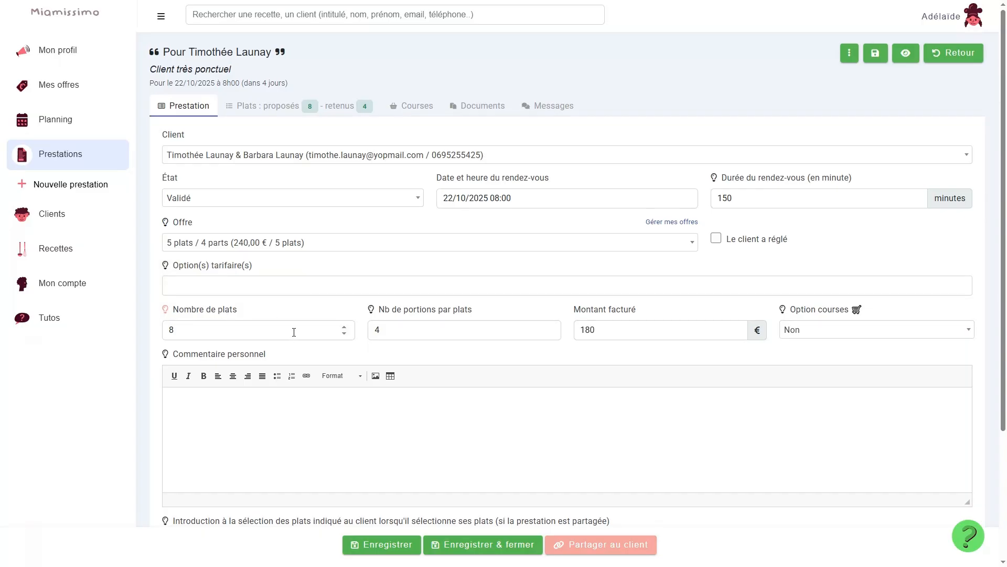
pyautogui.scroll(-3, 294, 332)
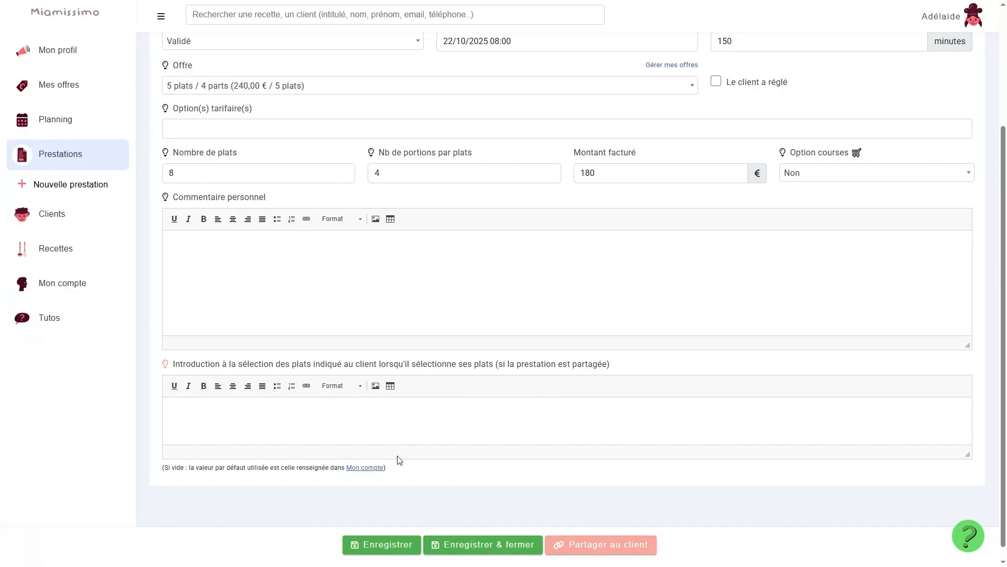
pyautogui.scroll(3, 360, 437)
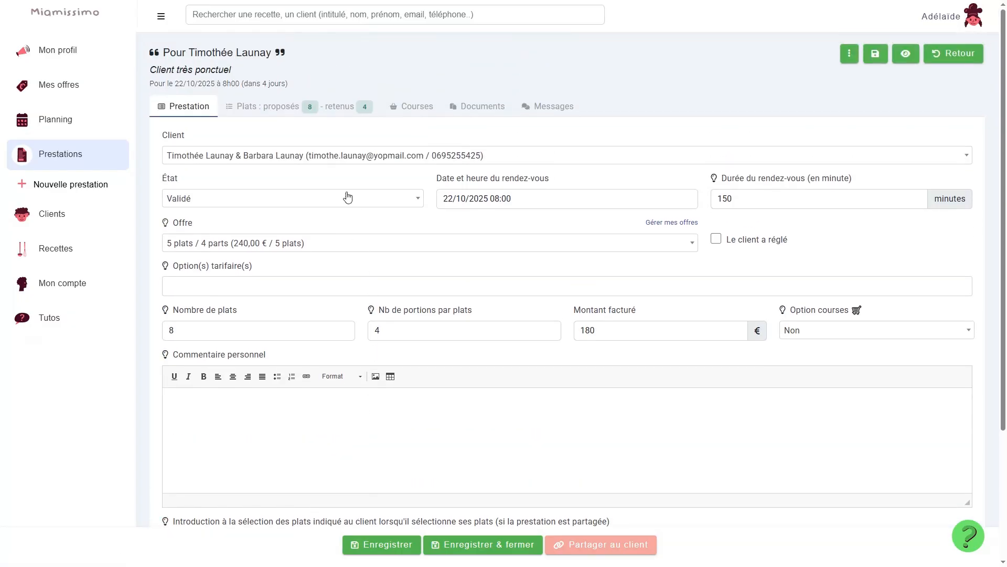
# In the proposed dishes, move Crevettes au miel et au sésame directly below Crumble aux poireaux and remove Oeuf cocotte and Salade avocat crevette
pyautogui.click(296, 116)
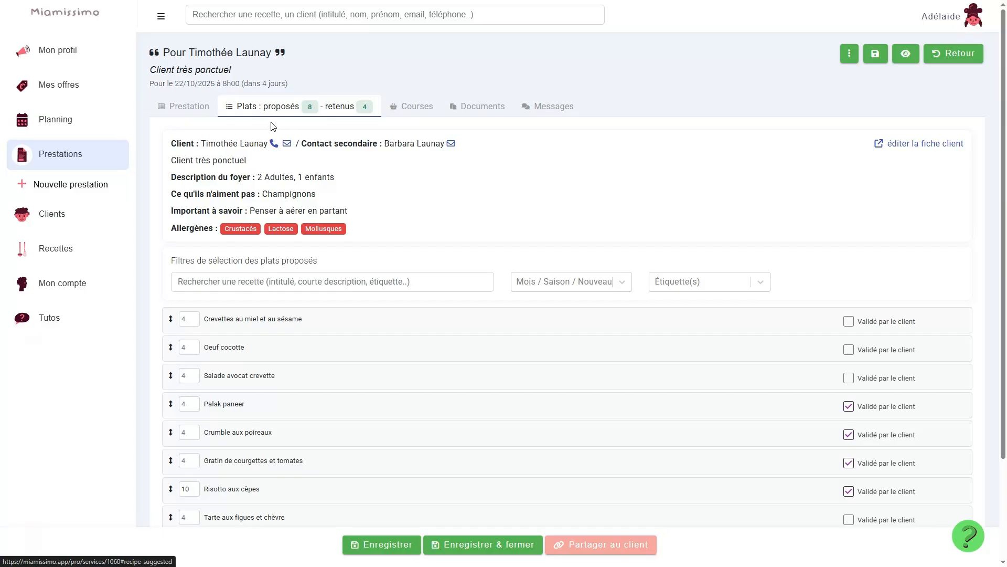
pyautogui.scroll(-2, 195, 210)
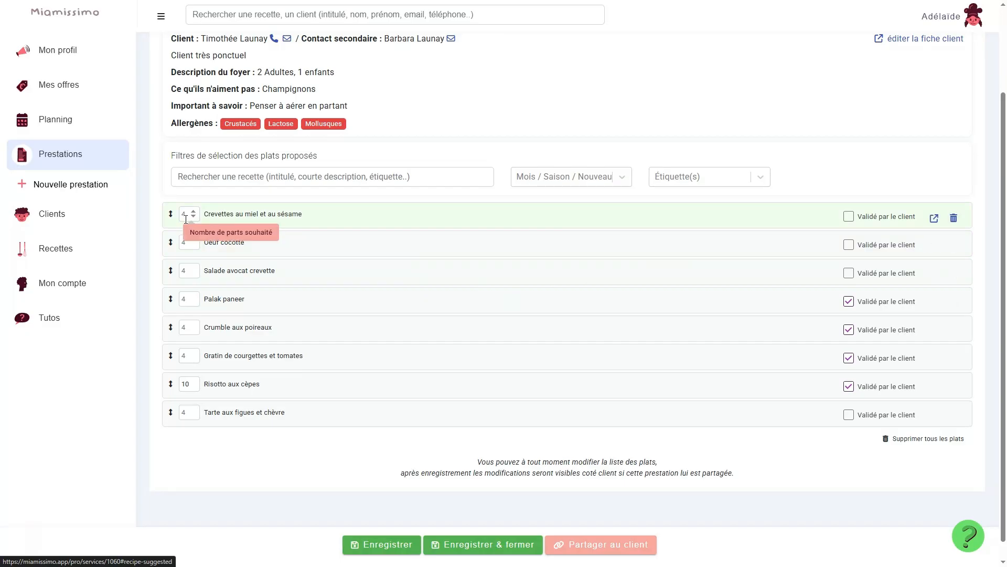
pyautogui.moveTo(166, 217); pyautogui.dragTo(164, 325)
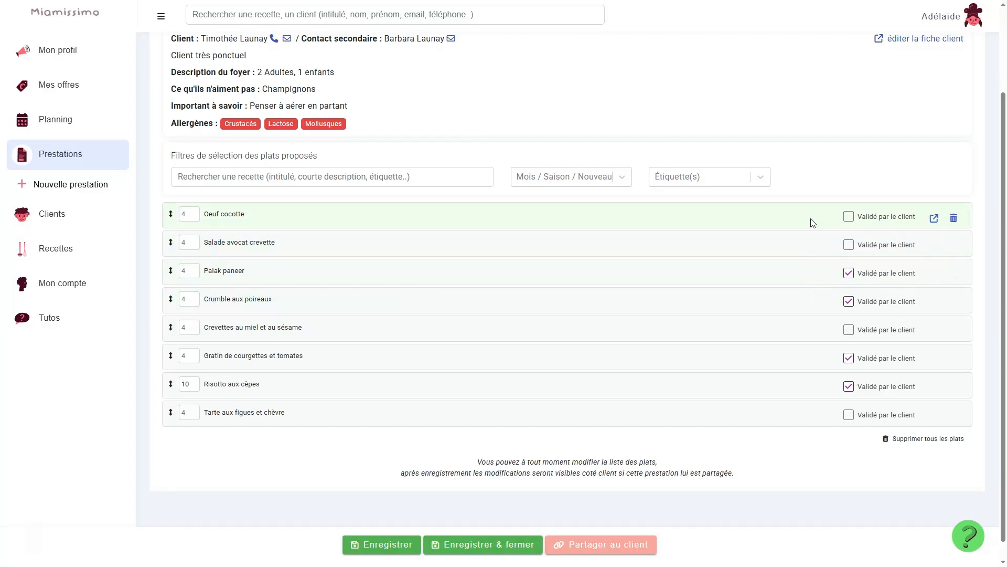
pyautogui.click(958, 220)
pyautogui.click(958, 222)
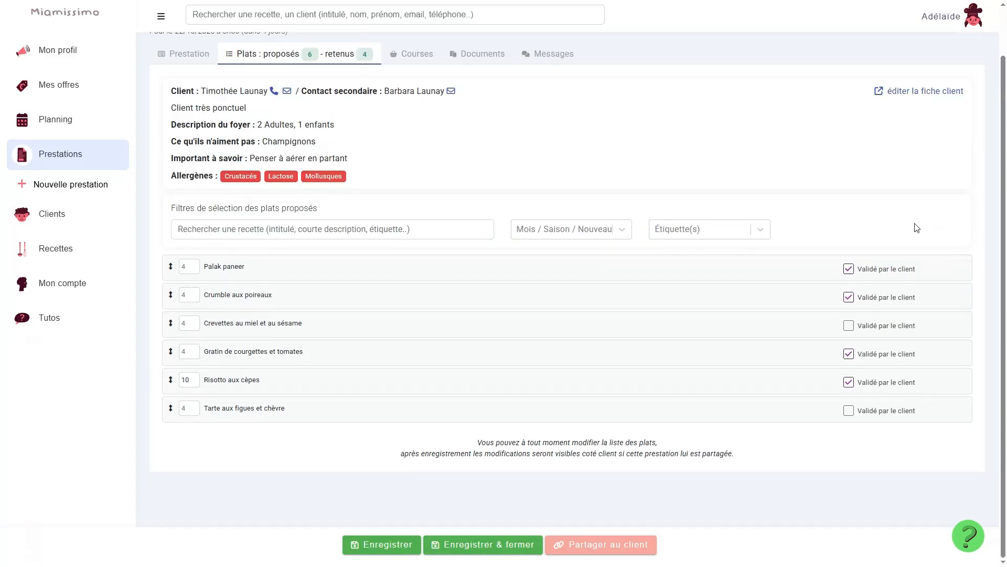
# Filter the recipes by the Viande tag and add all matching dishes to the proposed list
pyautogui.click(717, 234)
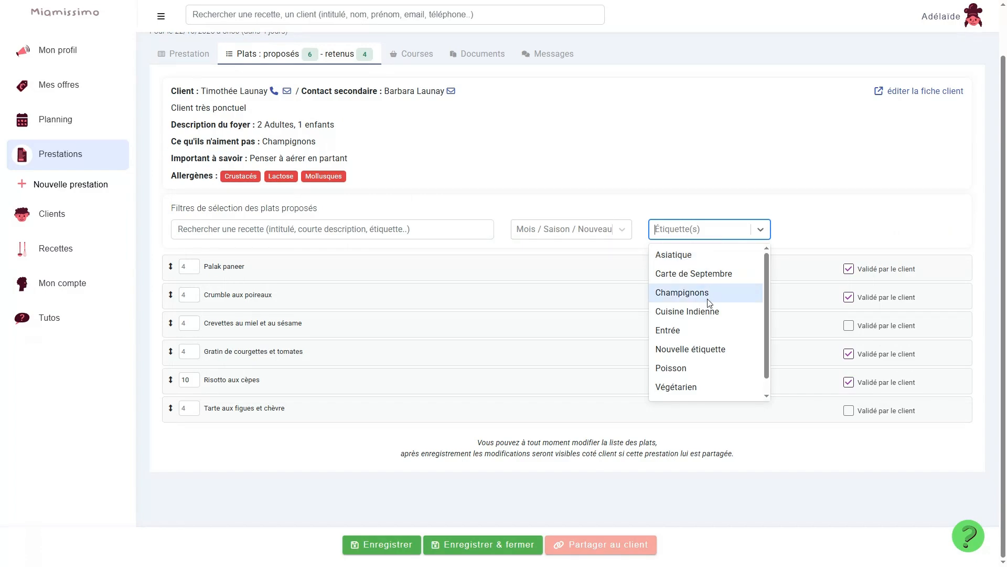
pyautogui.scroll(-1, 690, 376)
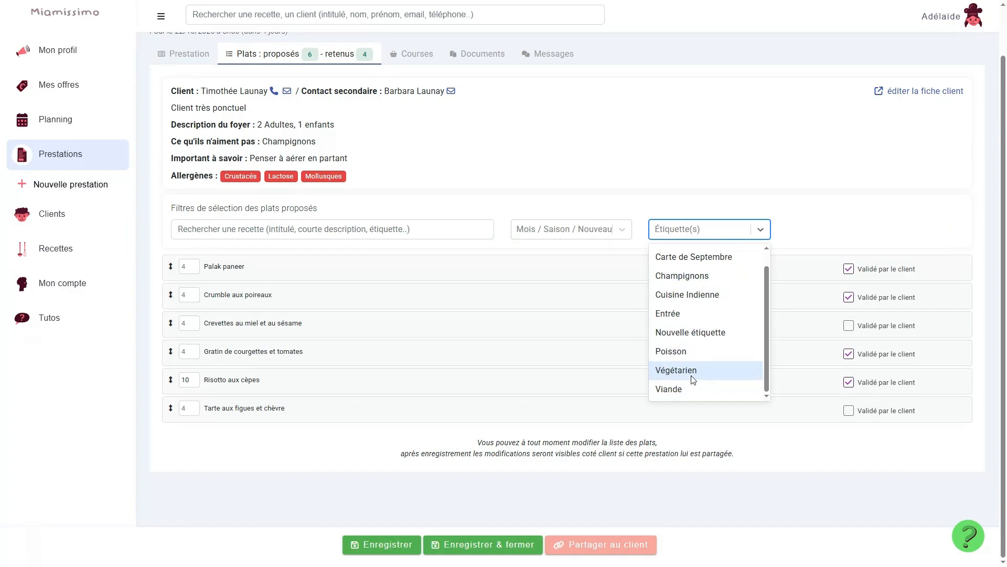
pyautogui.click(684, 386)
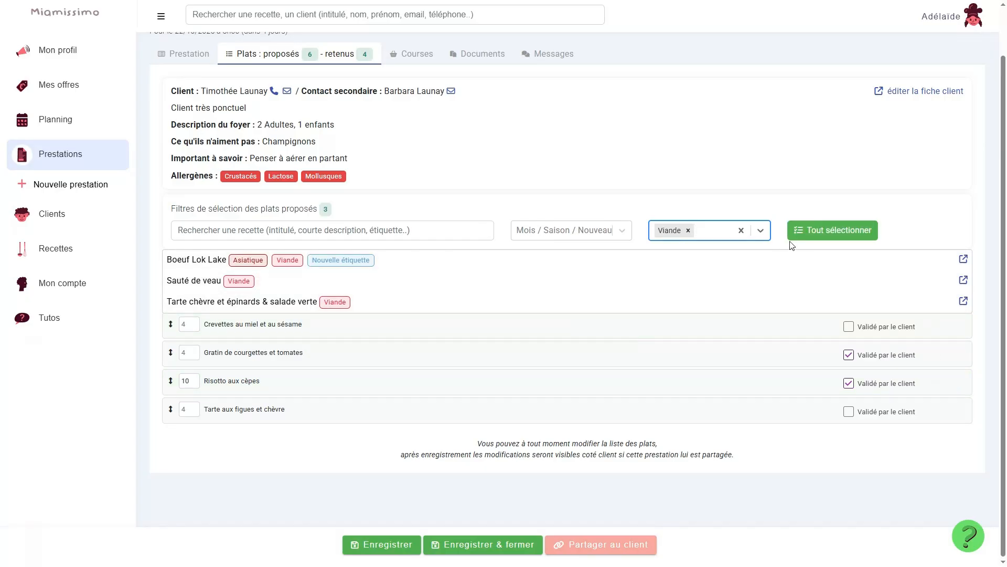
pyautogui.click(810, 234)
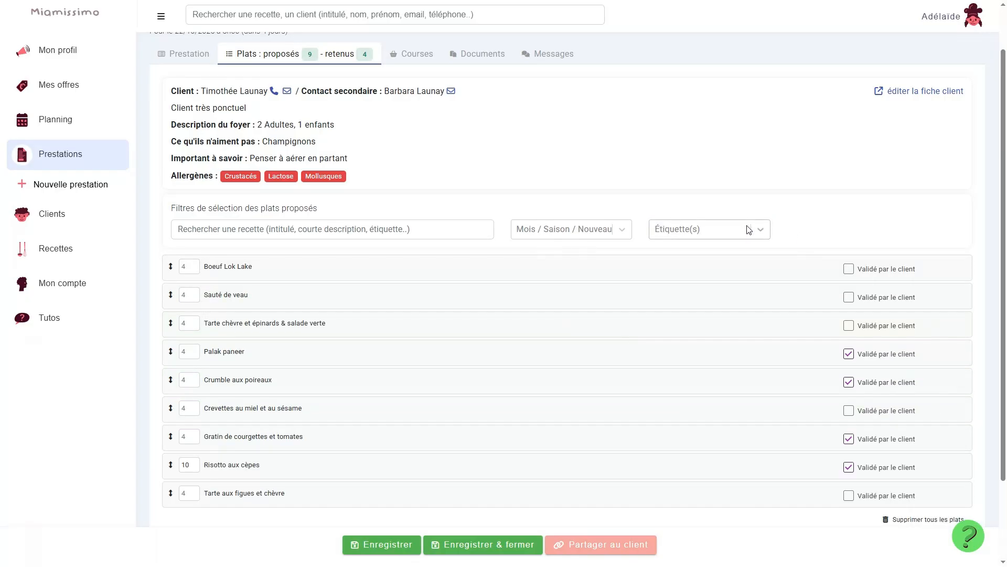
pyautogui.scroll(-2, 311, 356)
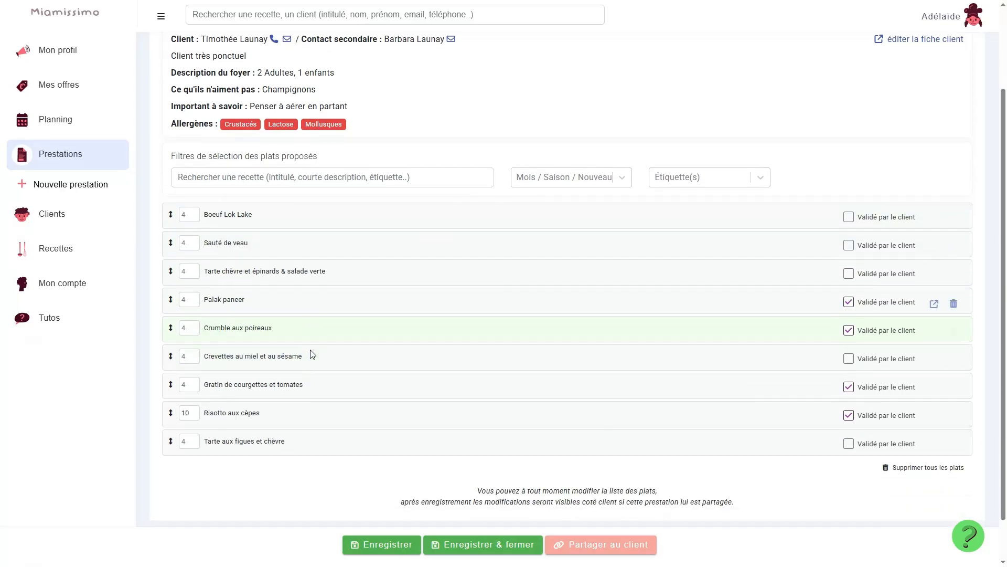
pyautogui.scroll(3, 318, 355)
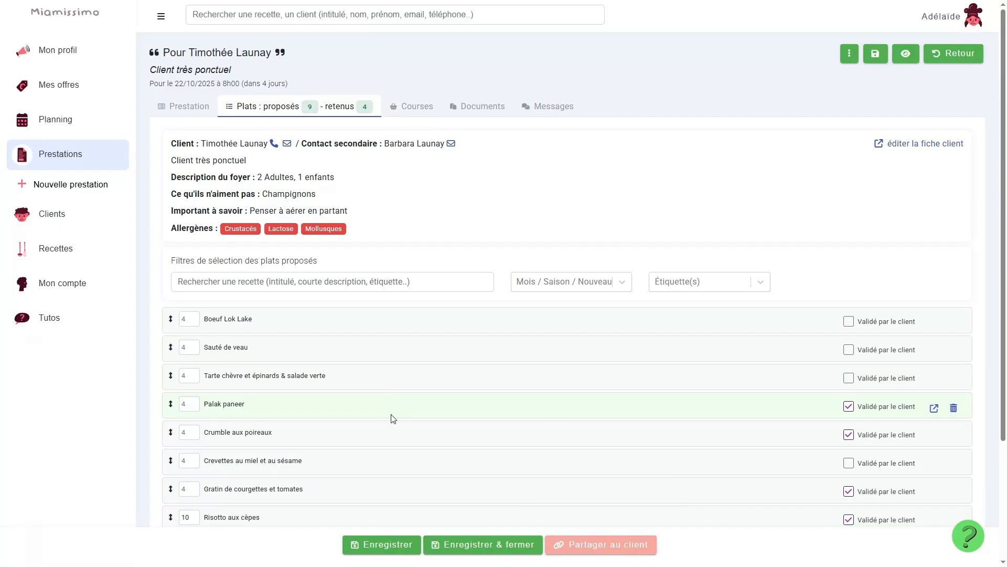
# Preview the dish selection as the client will see it, and start sharing the service with the client
pyautogui.click(907, 55)
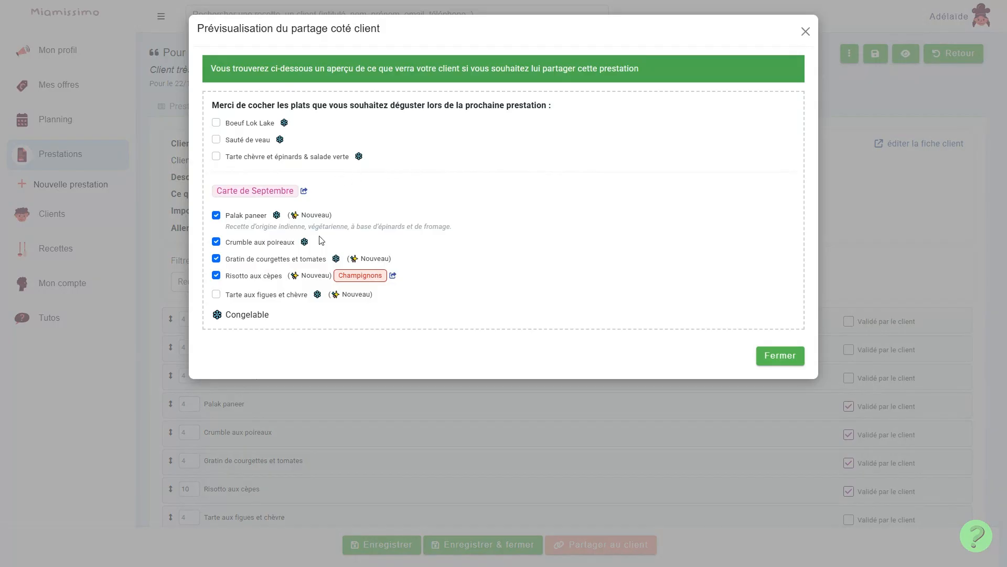
pyautogui.click(806, 32)
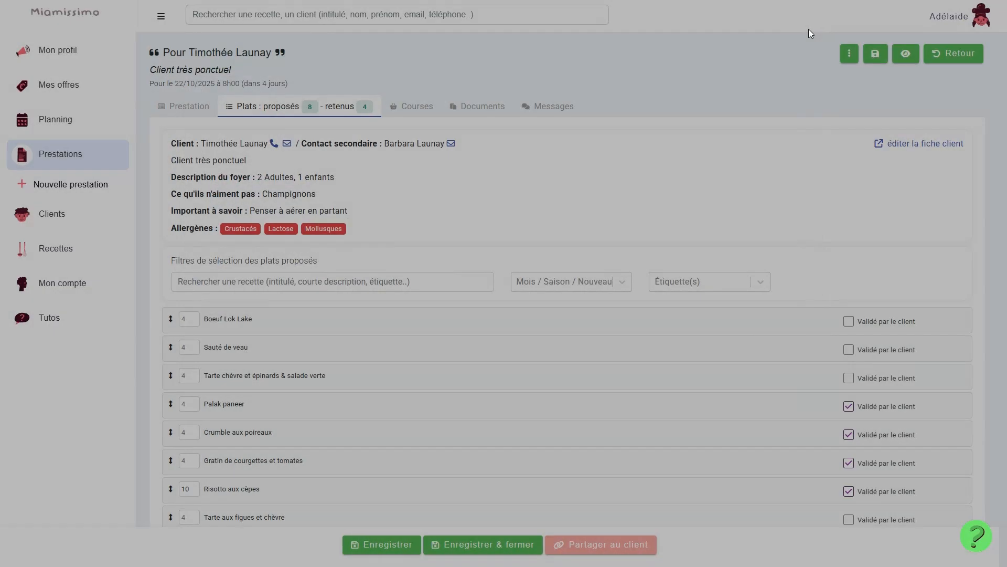
pyautogui.click(596, 548)
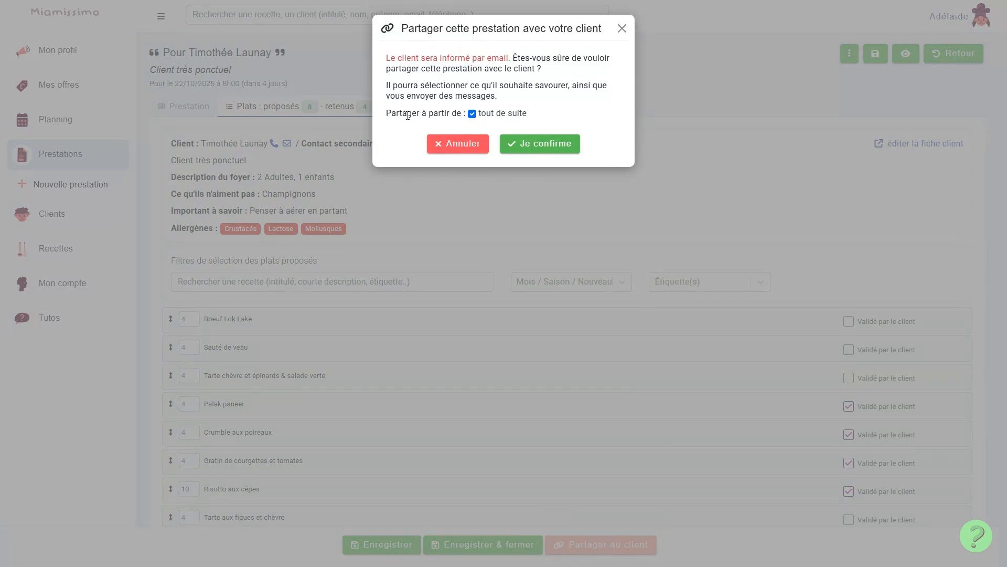
pyautogui.click(472, 114)
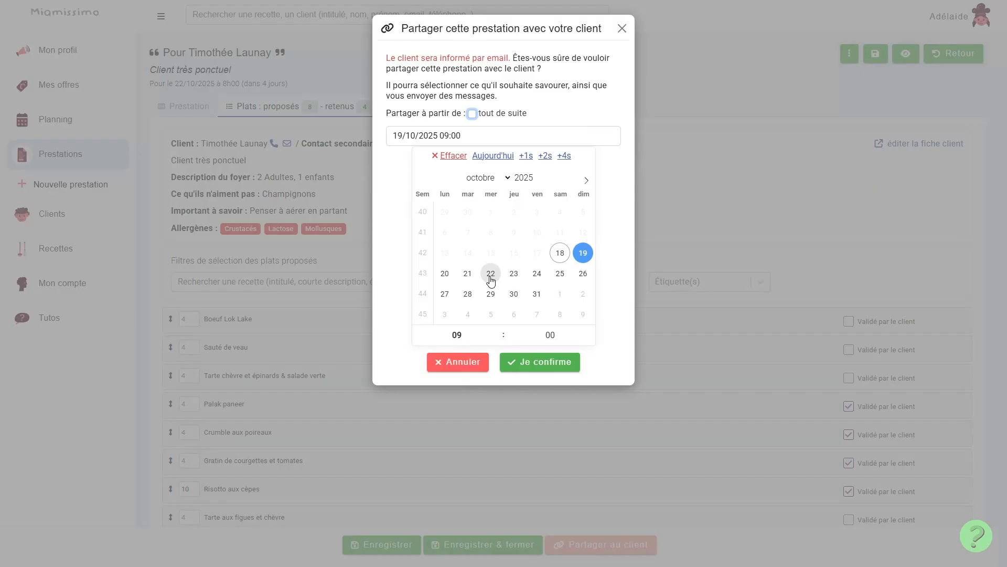
pyautogui.click(491, 294)
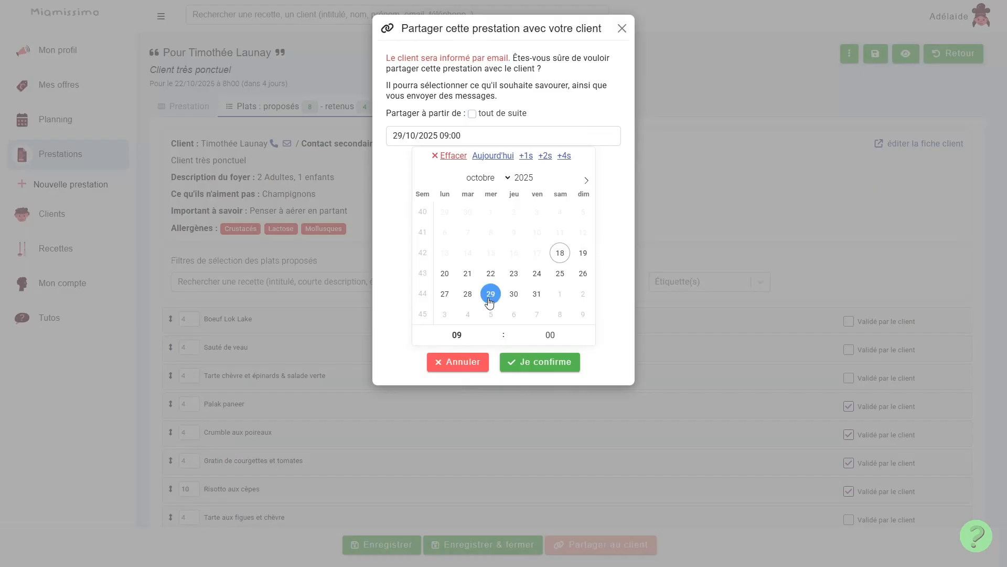
pyautogui.click(452, 274)
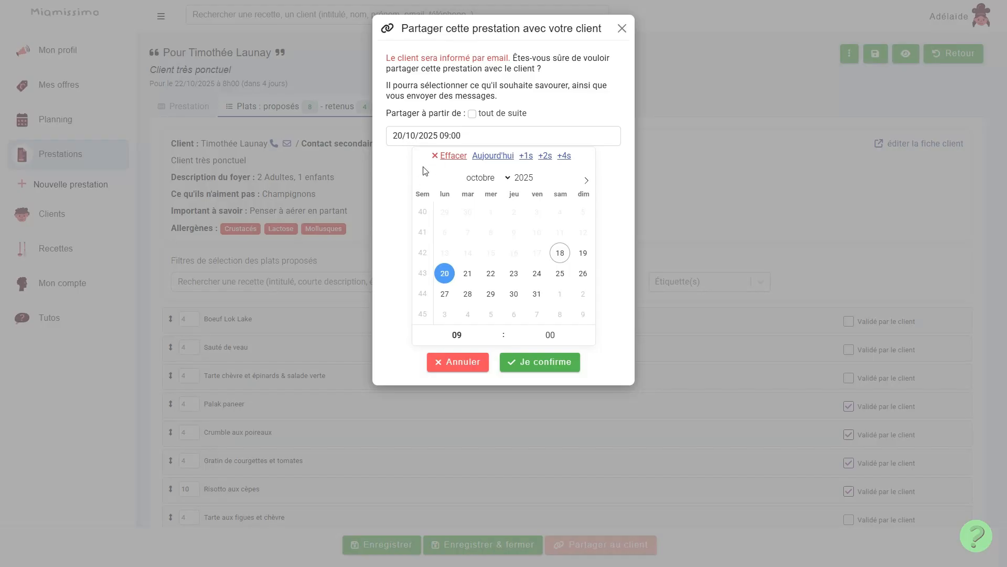
pyautogui.click(495, 114)
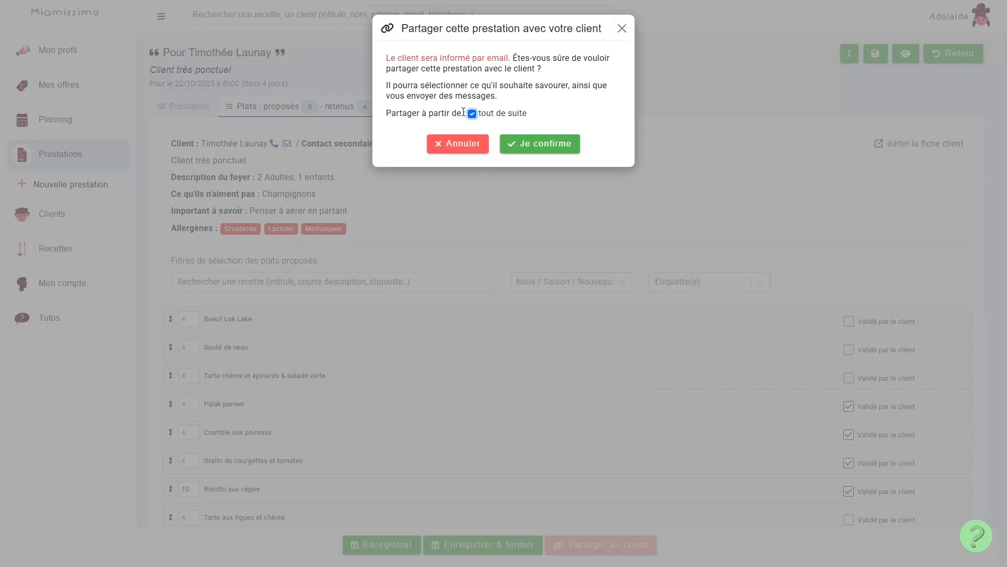
# Confirm sharing the service with the client immediately and review the service's progress stages
pyautogui.click(508, 149)
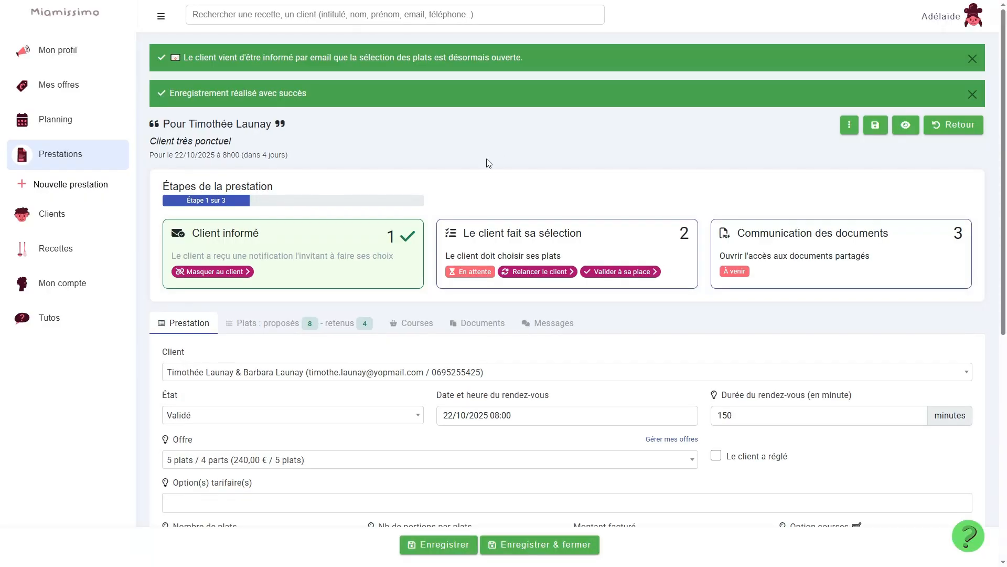
pyautogui.scroll(-1, 496, 173)
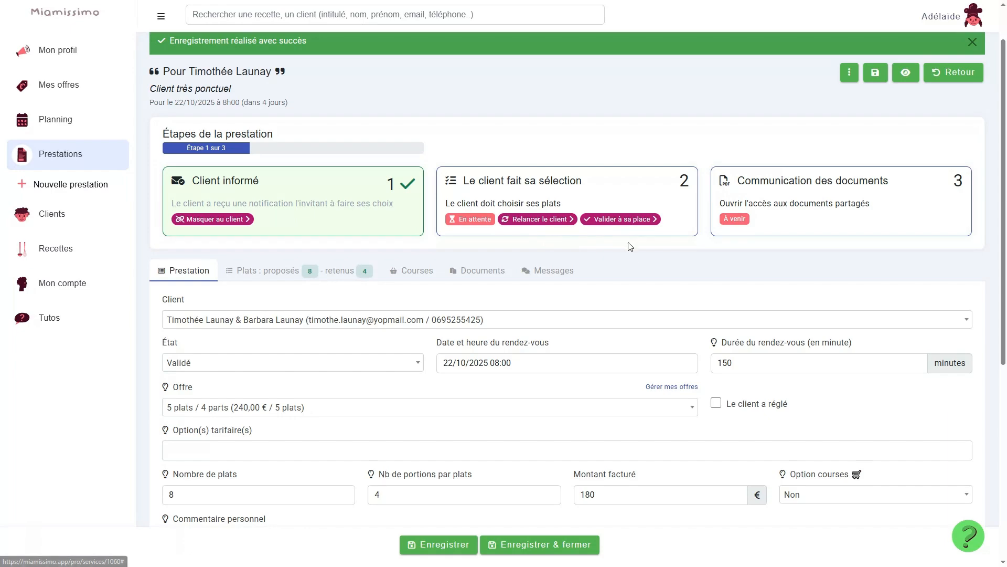
pyautogui.scroll(-1, 634, 265)
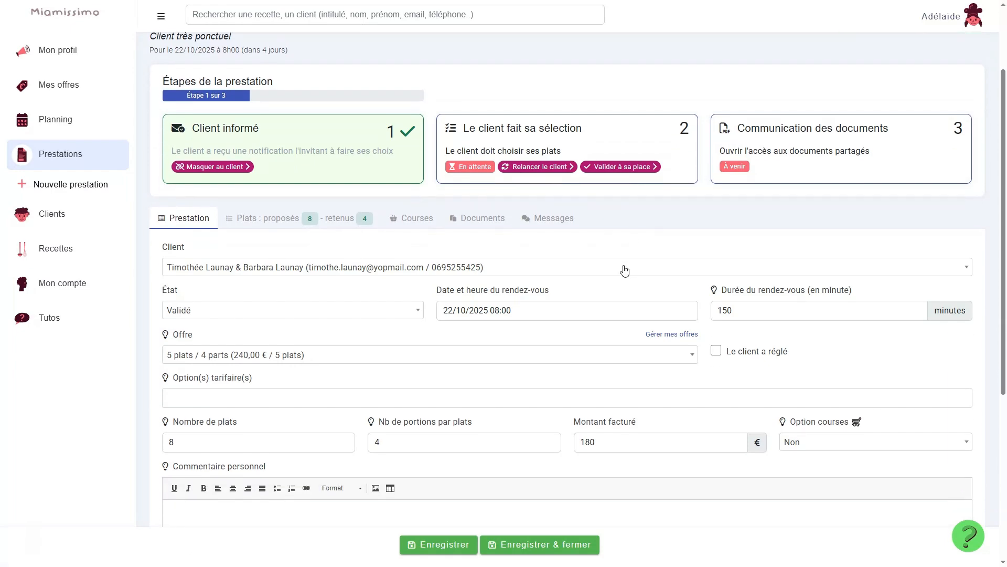
# Set the service's number of dishes to 9
pyautogui.scroll(1, 623, 270)
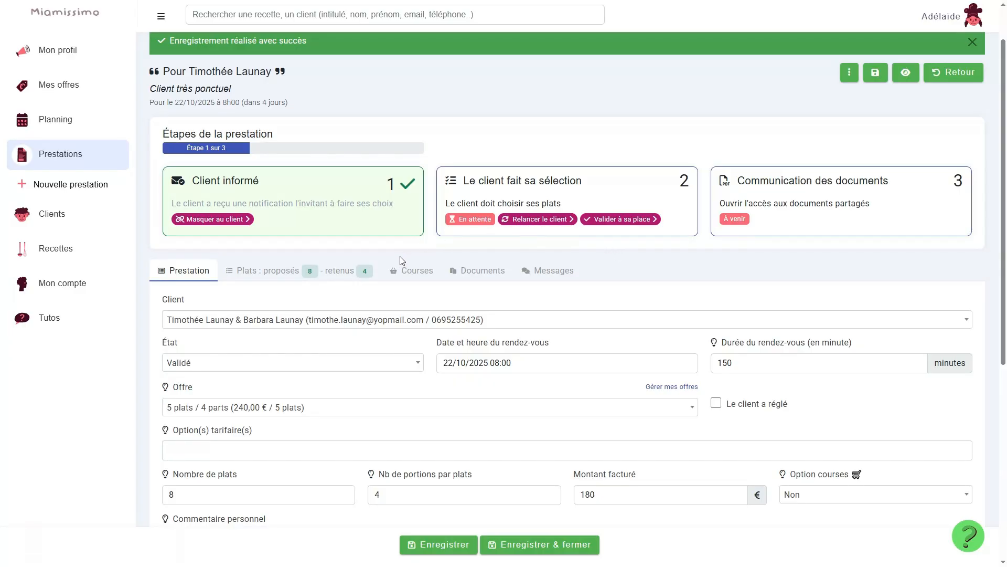
pyautogui.scroll(-1, 256, 408)
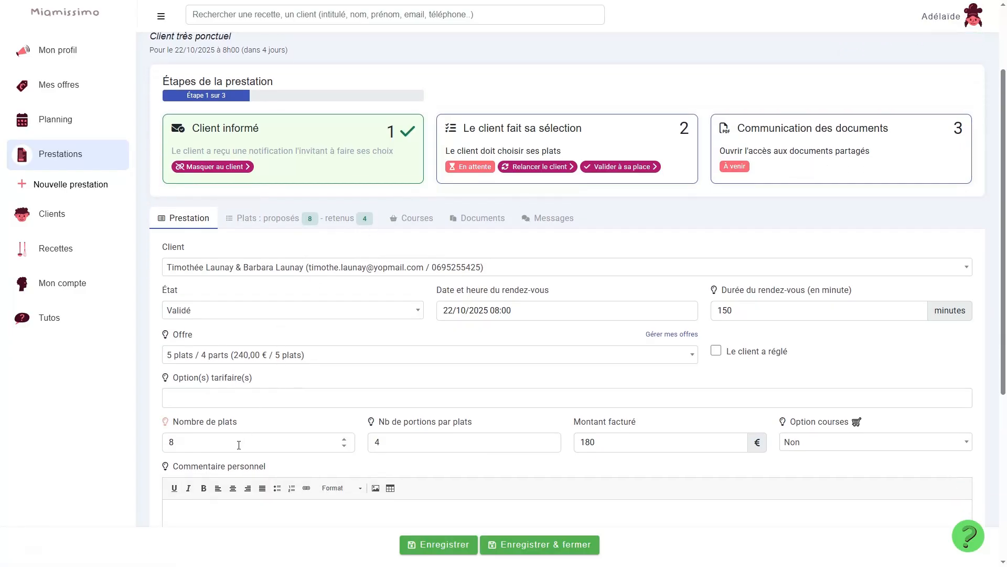
pyautogui.click(345, 440)
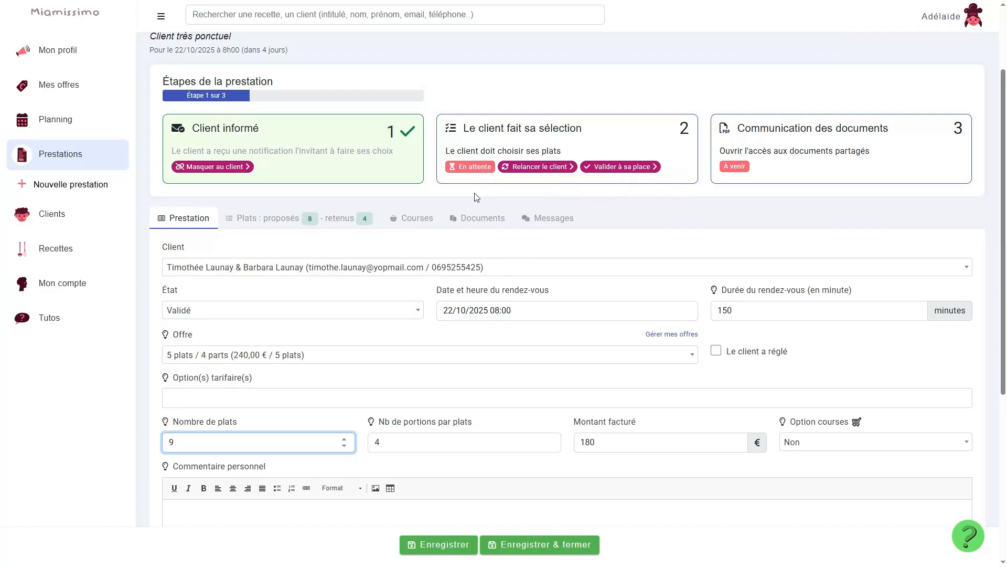
# In the service's shopping list, add a line "1 pomme" directly below "2 tomates" under Fruits et légumes
pyautogui.click(411, 221)
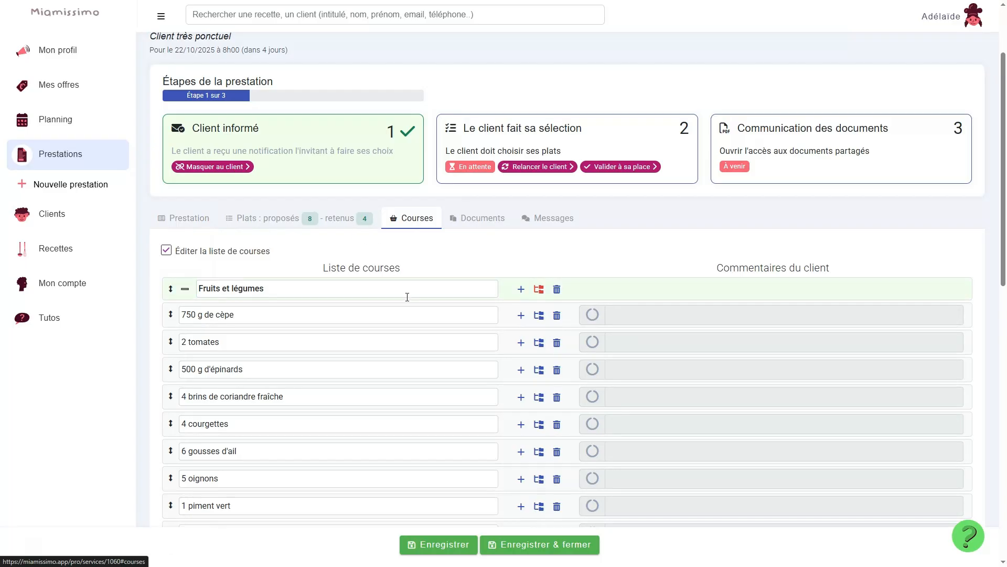
pyautogui.scroll(-5, 457, 320)
pyautogui.scroll(4, 469, 324)
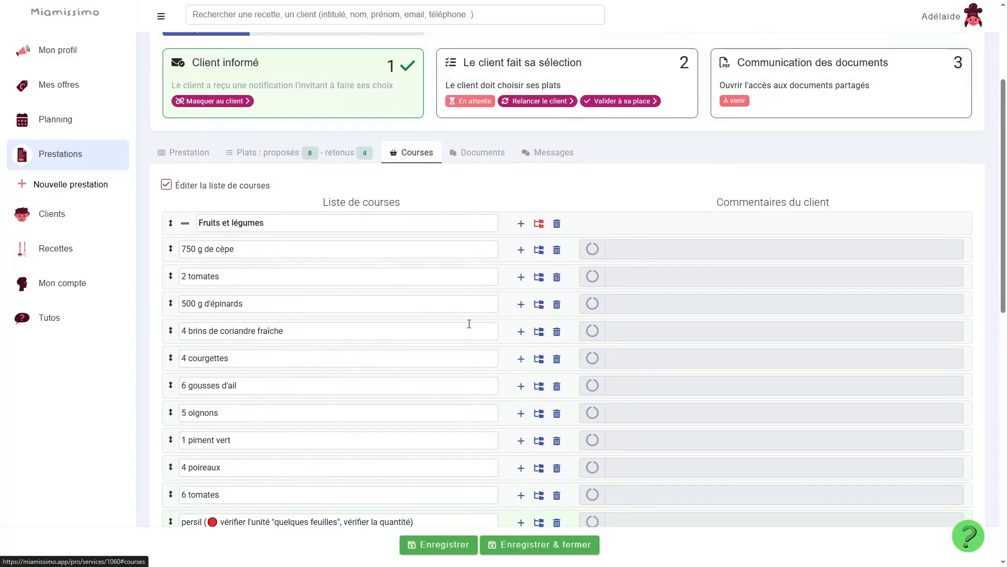
pyautogui.click(521, 291)
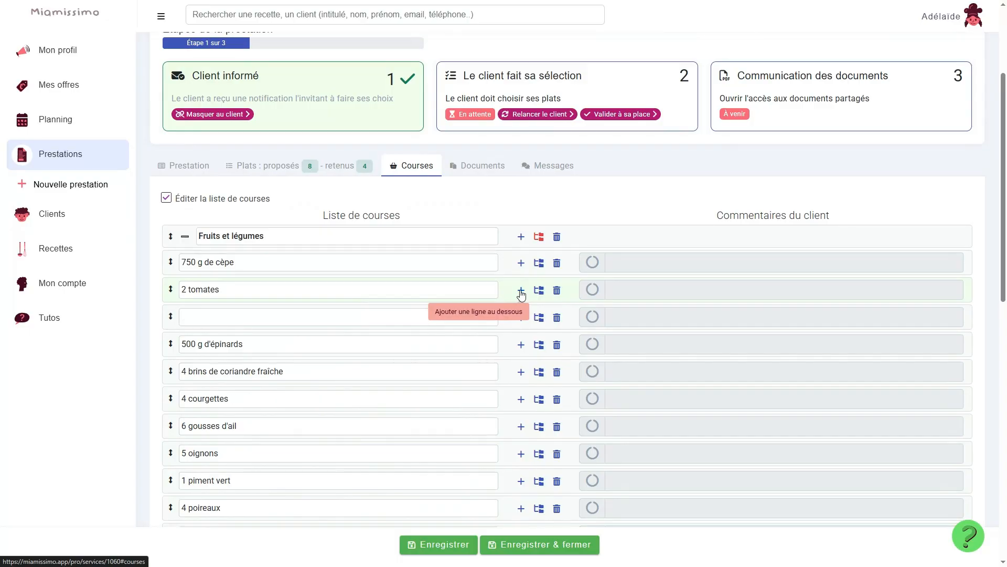
pyautogui.click(348, 317)
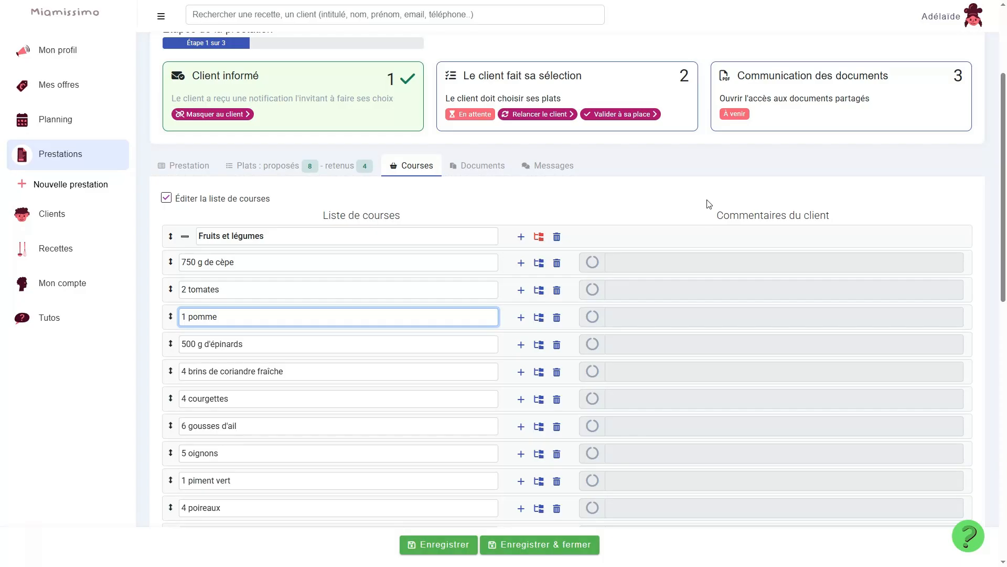
pyautogui.moveTo(716, 218); pyautogui.dragTo(838, 217)
pyautogui.click(840, 219)
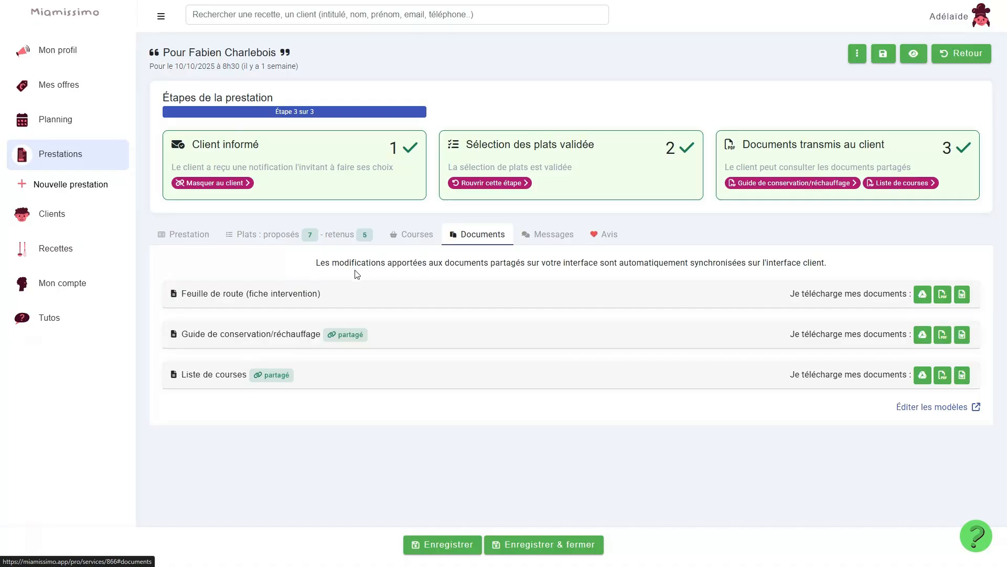
# Look over the Liste de courses document, and enable editing and sharing of the Guide de conservation/réchauffage document for the 10/10/2025 service
pyautogui.click(233, 383)
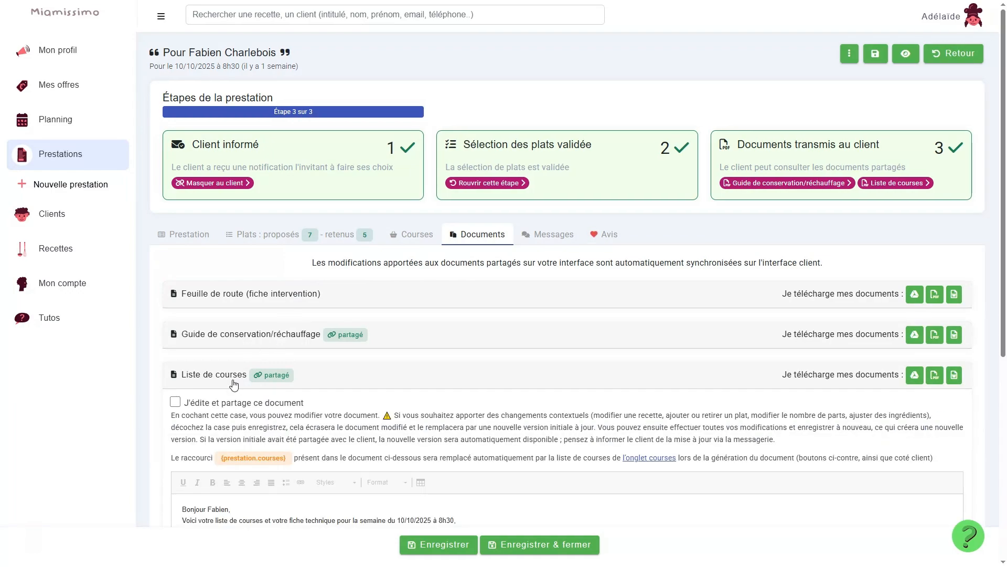
pyautogui.click(233, 384)
pyautogui.click(241, 336)
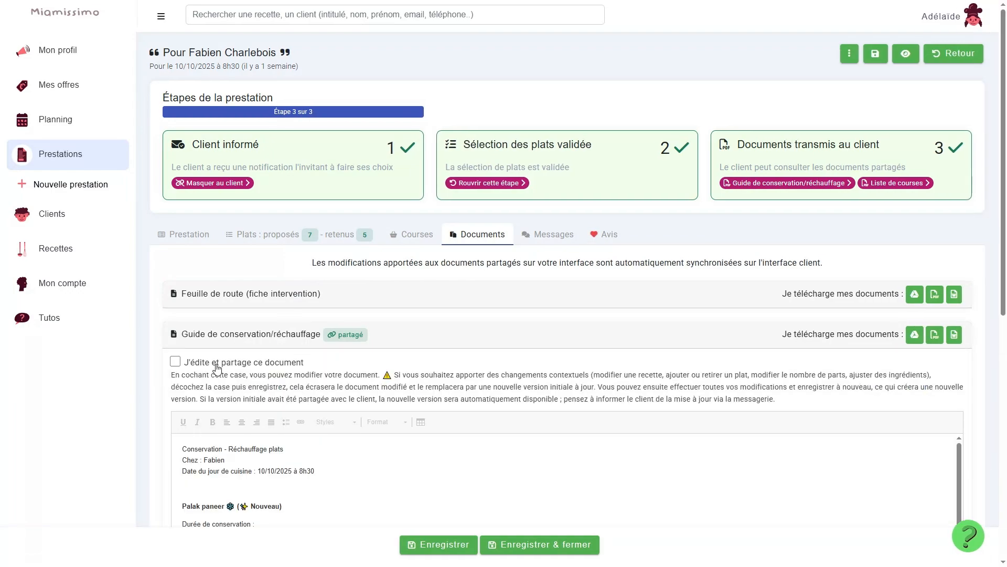
pyautogui.scroll(-2, 219, 367)
pyautogui.scroll(-2, 220, 363)
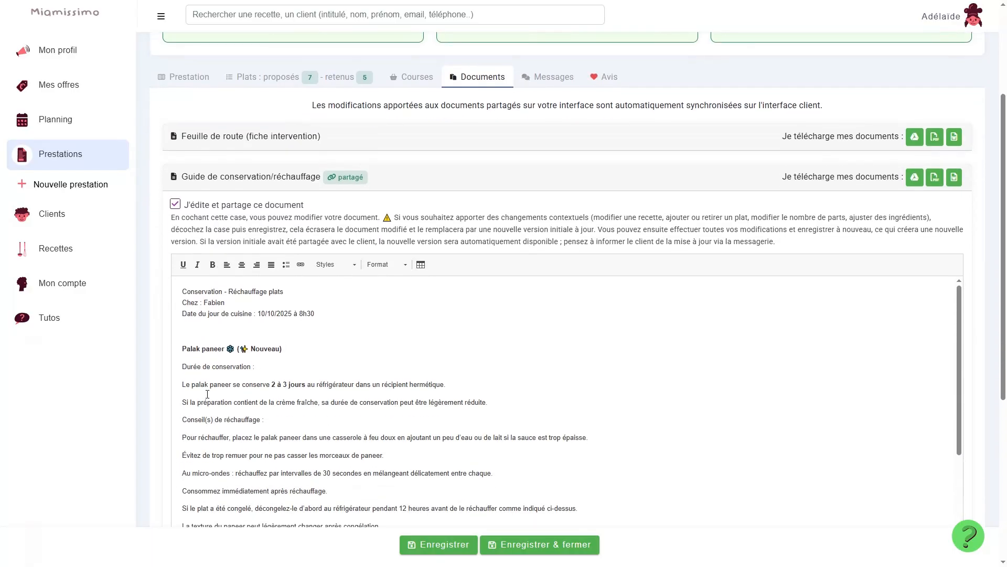
# Turn off editing and sharing for the Guide de conservation/réchauffage document and collapse its section
pyautogui.scroll(4, 212, 393)
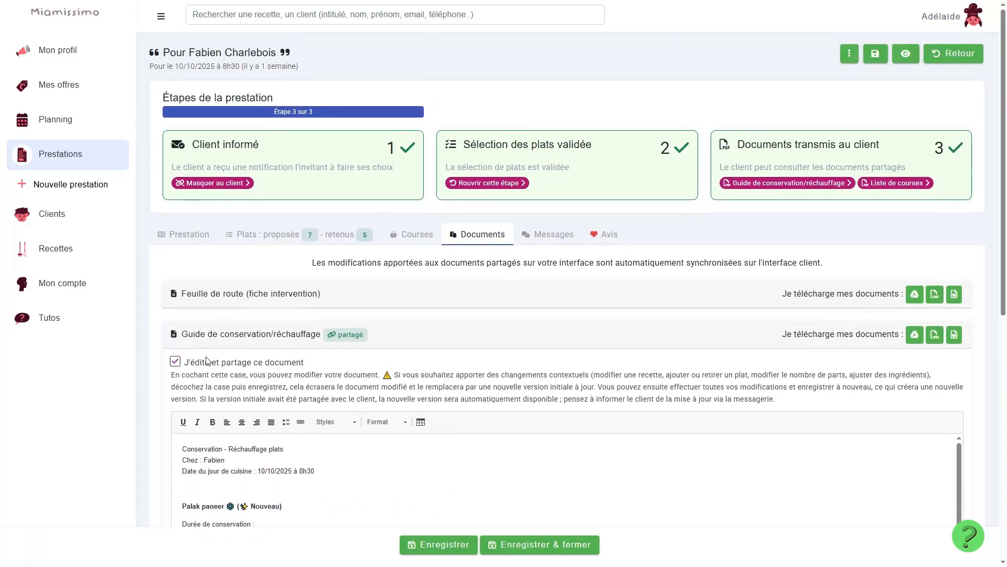
pyautogui.click(205, 367)
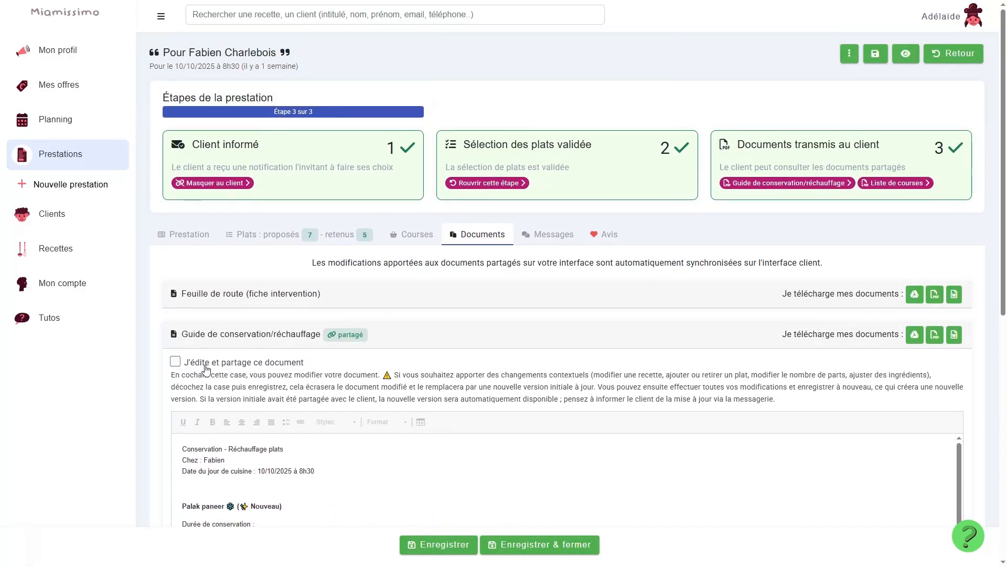
pyautogui.click(232, 342)
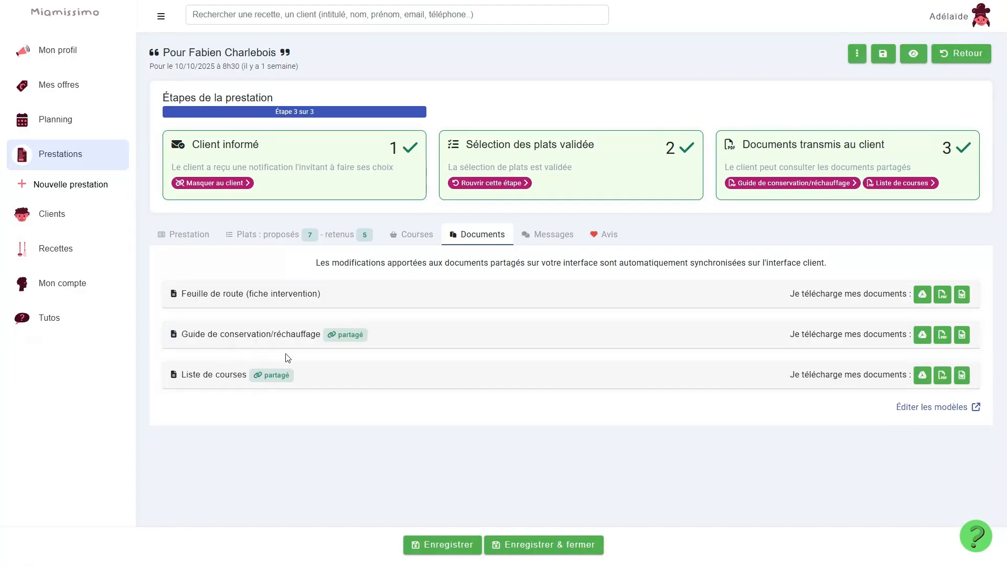
# Review the service's message exchange with the client and the client's opinions on the dishes
pyautogui.click(551, 234)
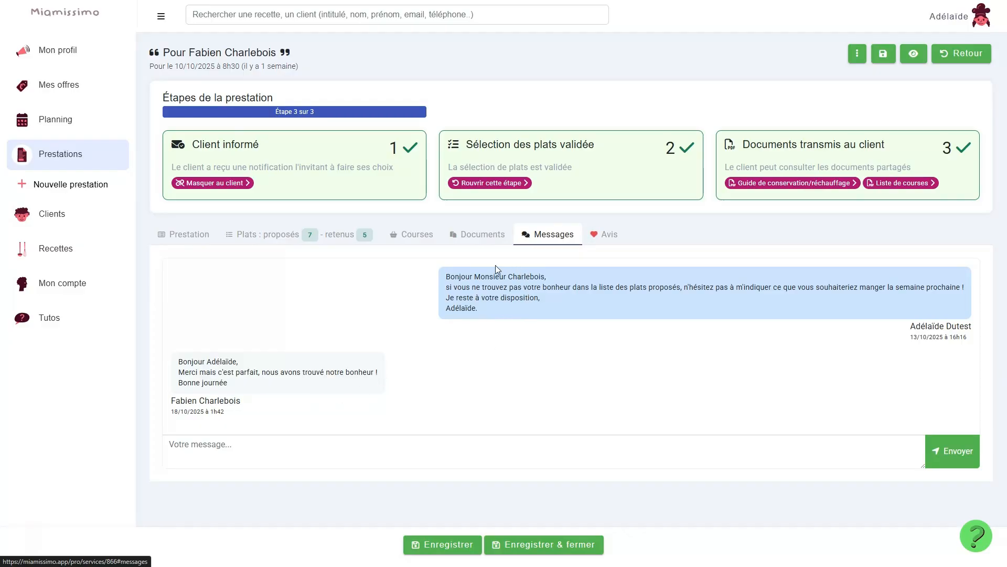
pyautogui.click(609, 235)
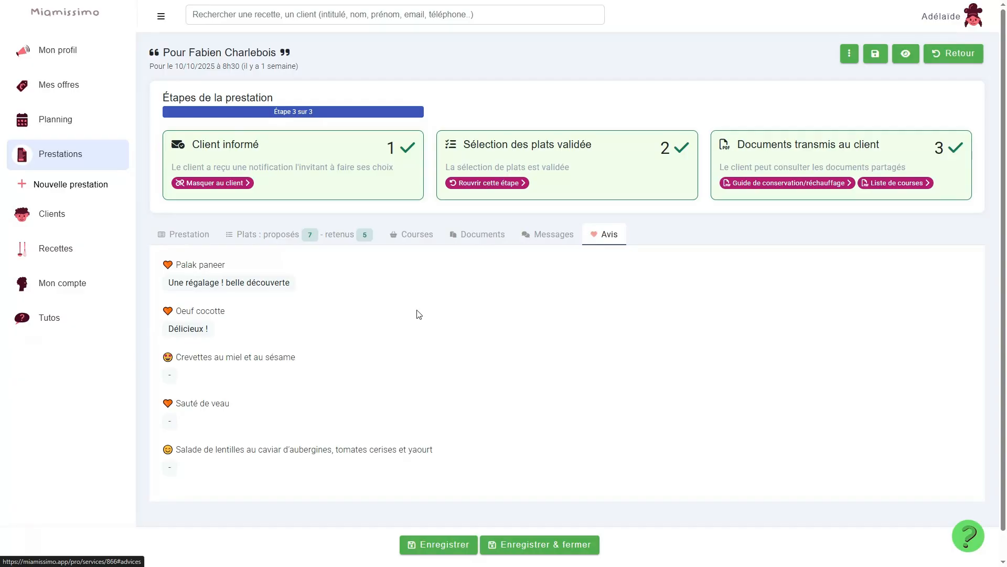
# Return to the list of all services and look over their appointments, payment, status and client sharing
pyautogui.click(80, 156)
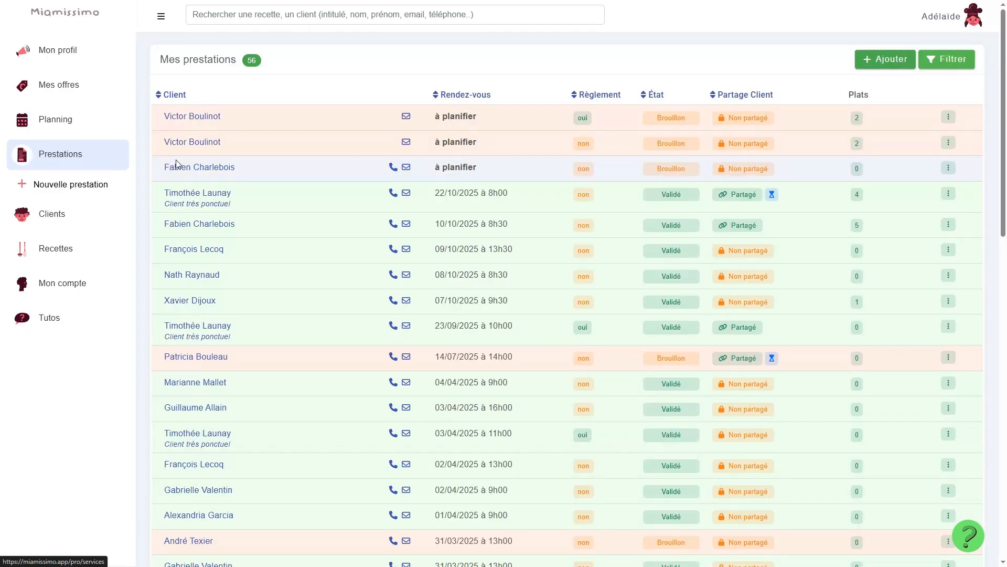
pyautogui.scroll(-5, 259, 227)
pyautogui.scroll(5, 325, 246)
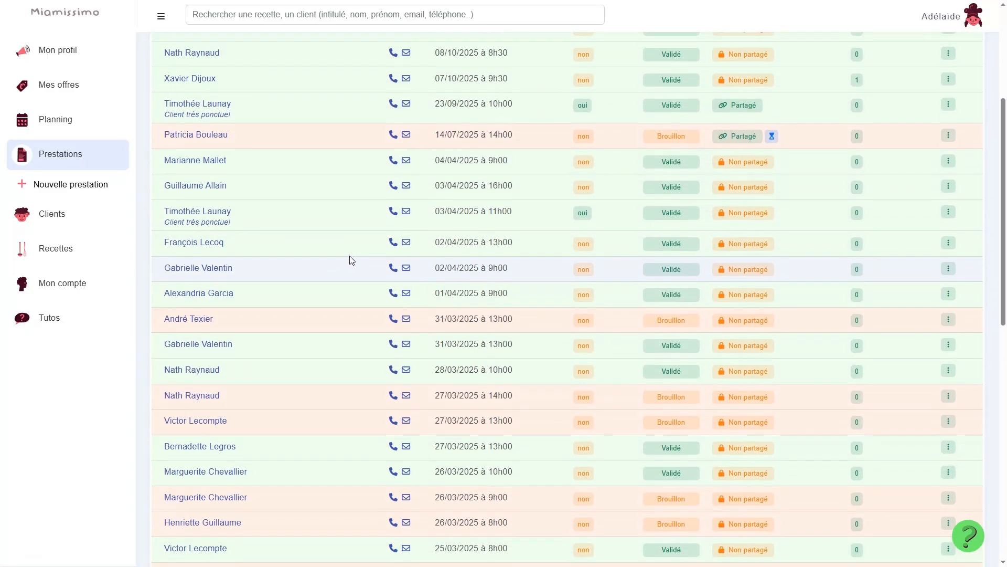
pyautogui.moveTo(774, 200)
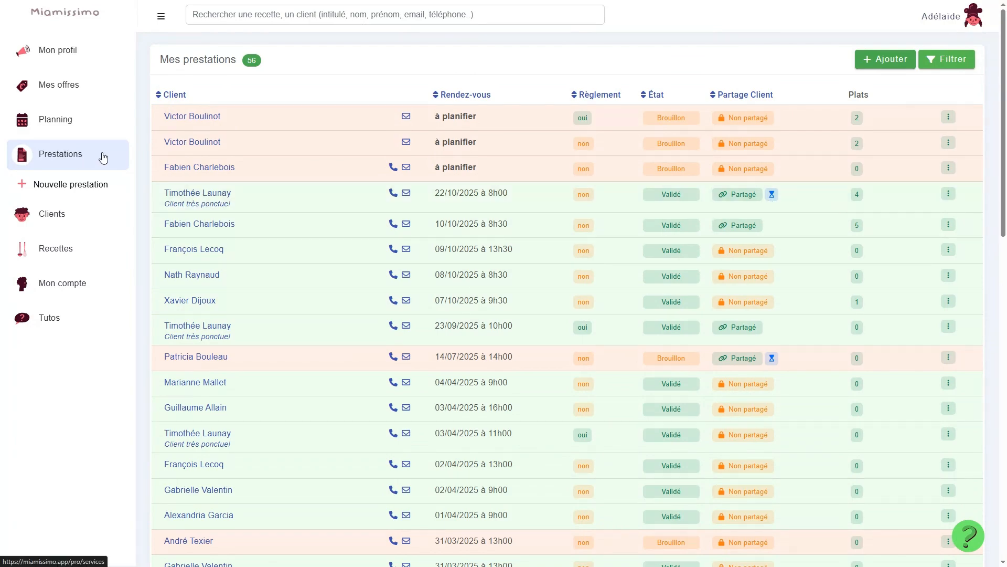
pyautogui.scroll(-4, 245, 224)
pyautogui.scroll(5, 266, 228)
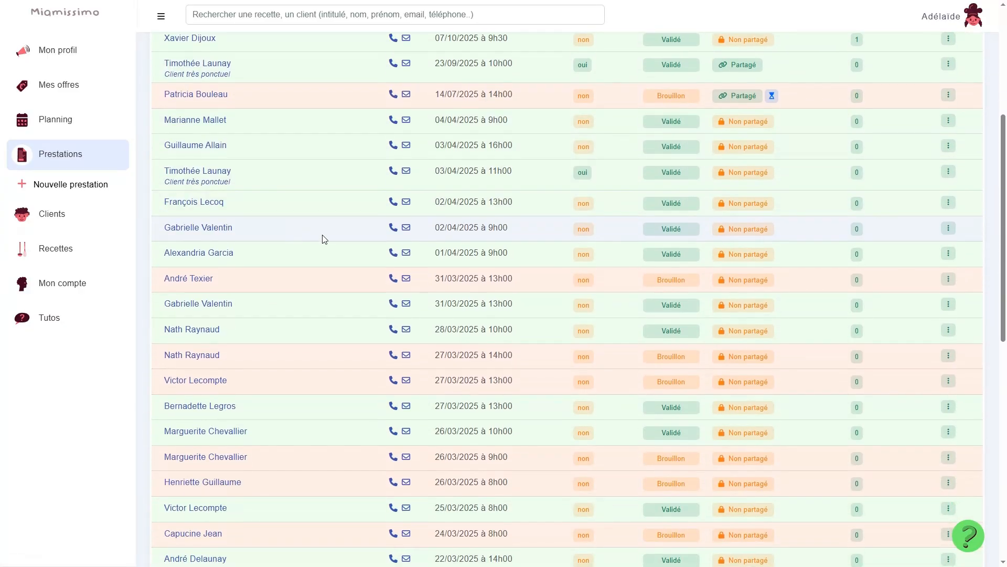